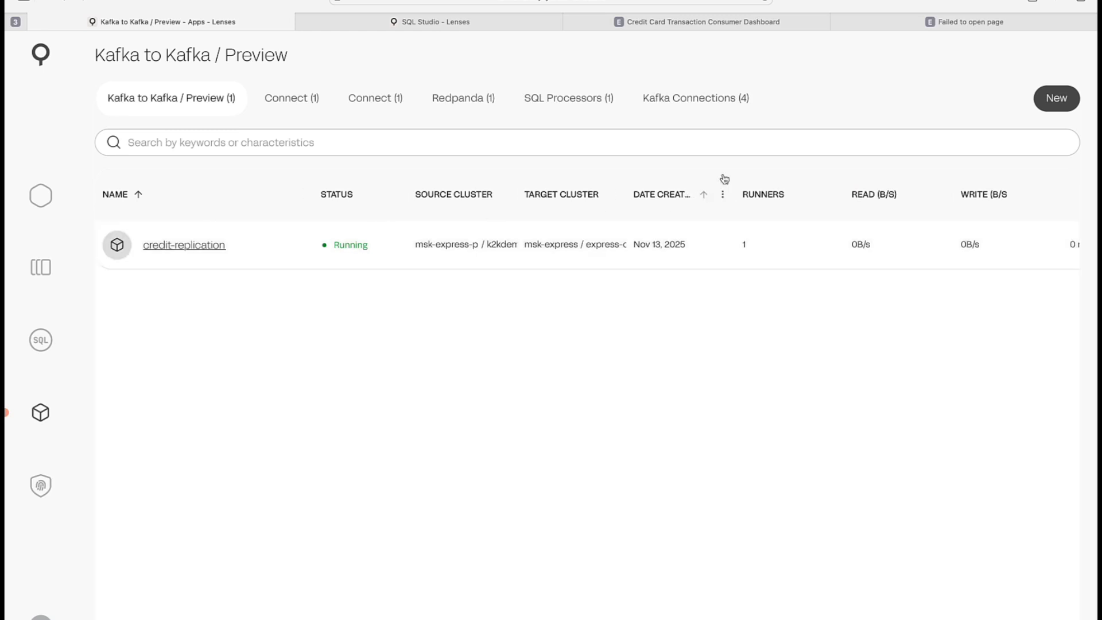
- Open a new K2K application form, look through its sections, and return to the Kafka to Kafka list
left_click(1055, 100)
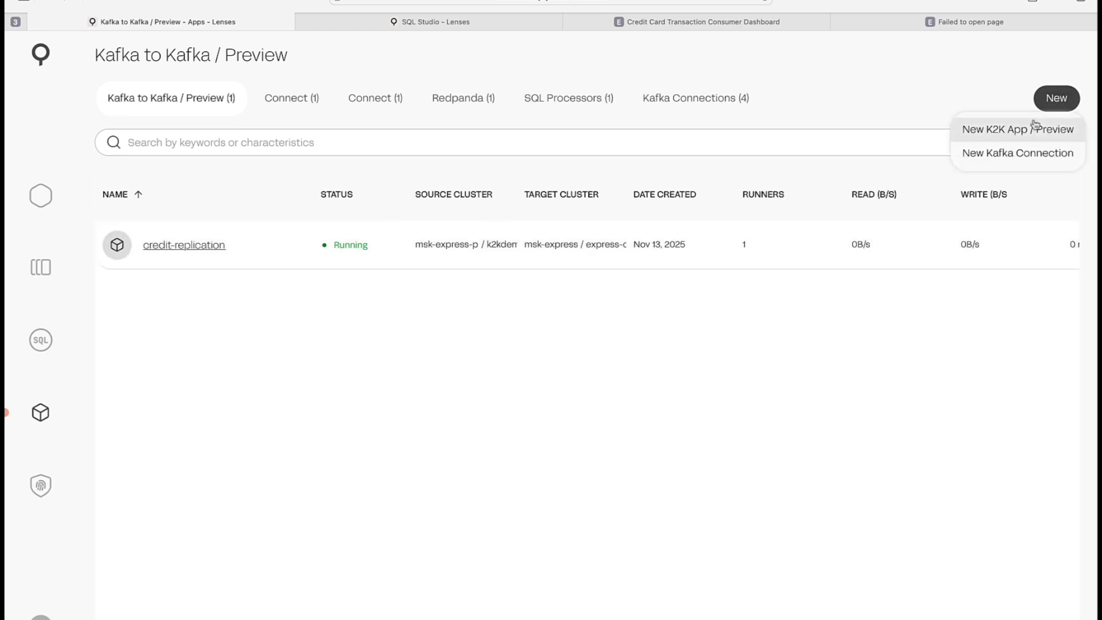
left_click(1017, 129)
scroll(452, 289, "down", 10)
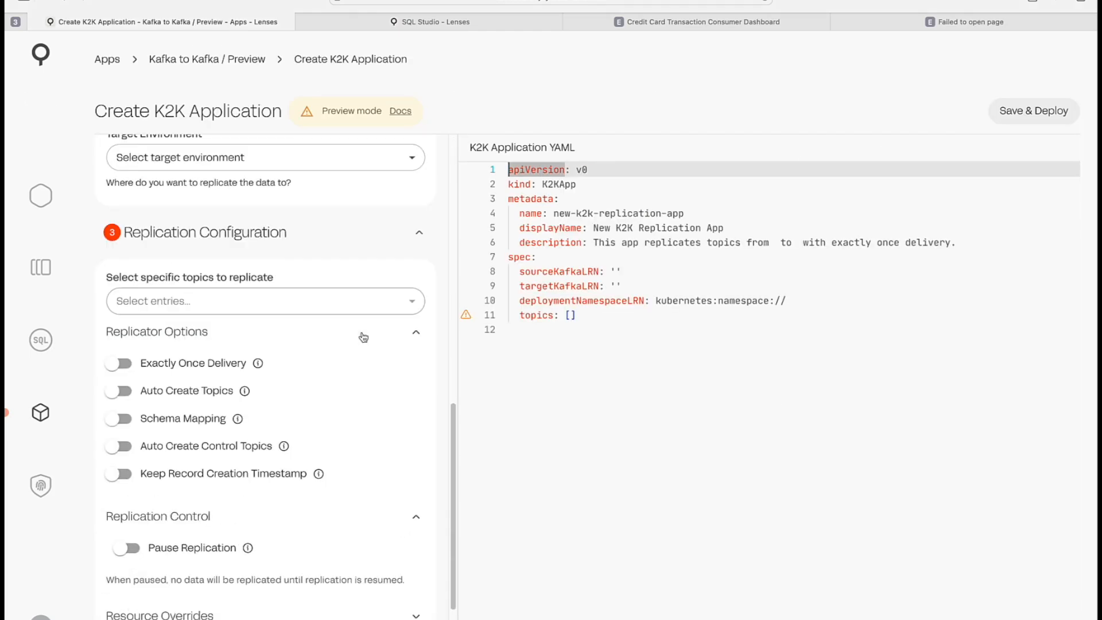
scroll(363, 334, "up", 6)
scroll(361, 332, "up", 5)
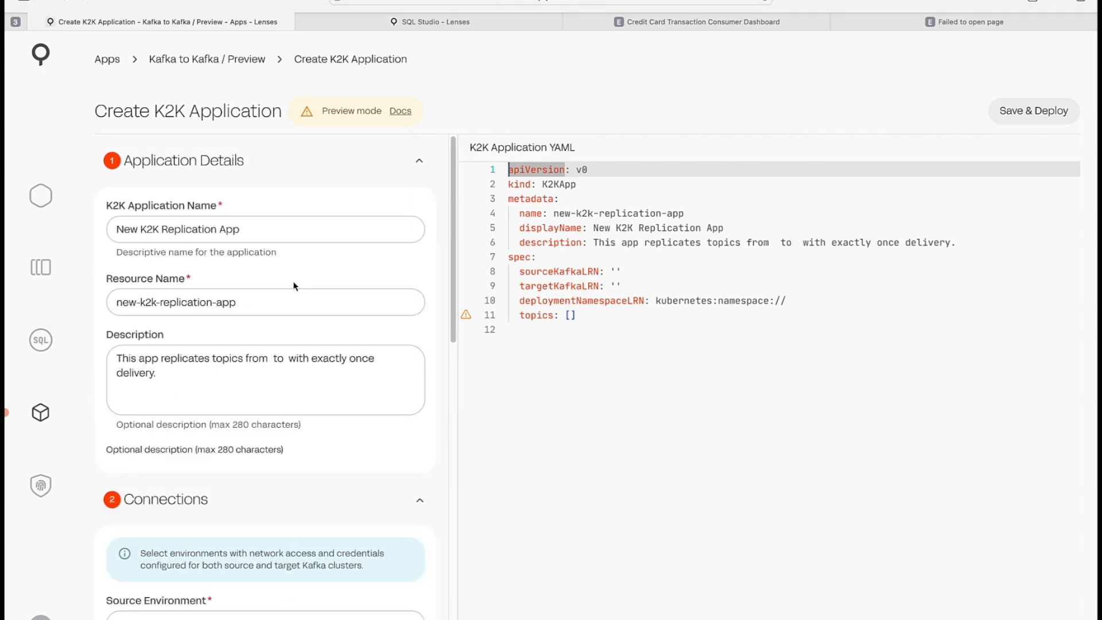
scroll(307, 236, "down", 5)
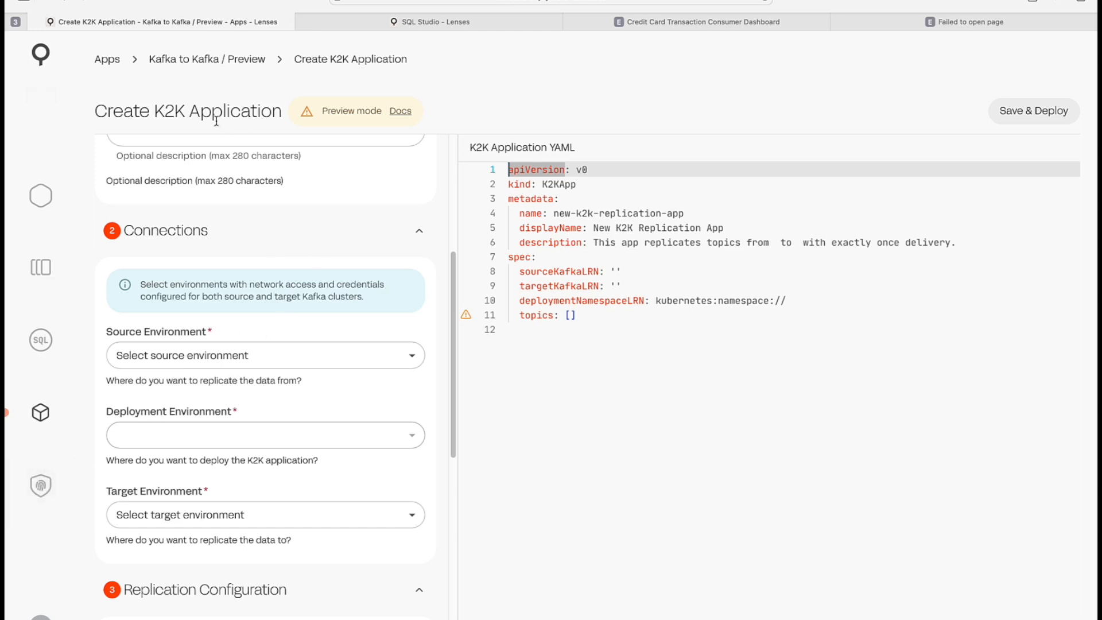
left_click(243, 64)
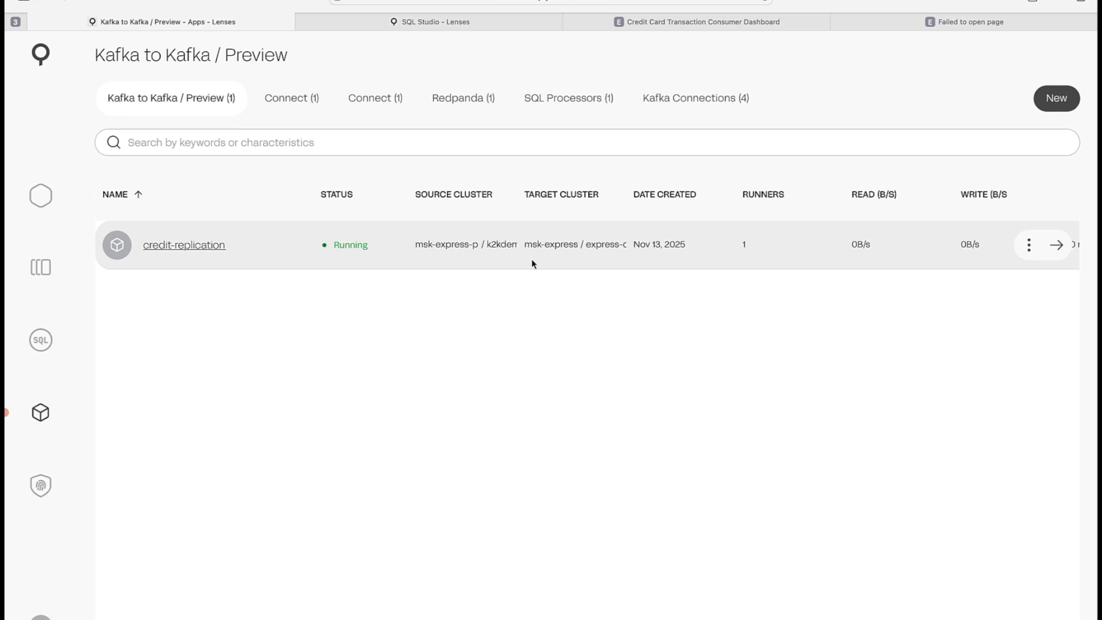
- Open the credit-replication app and review its profile, configuration YAML and metrics
left_click(204, 251)
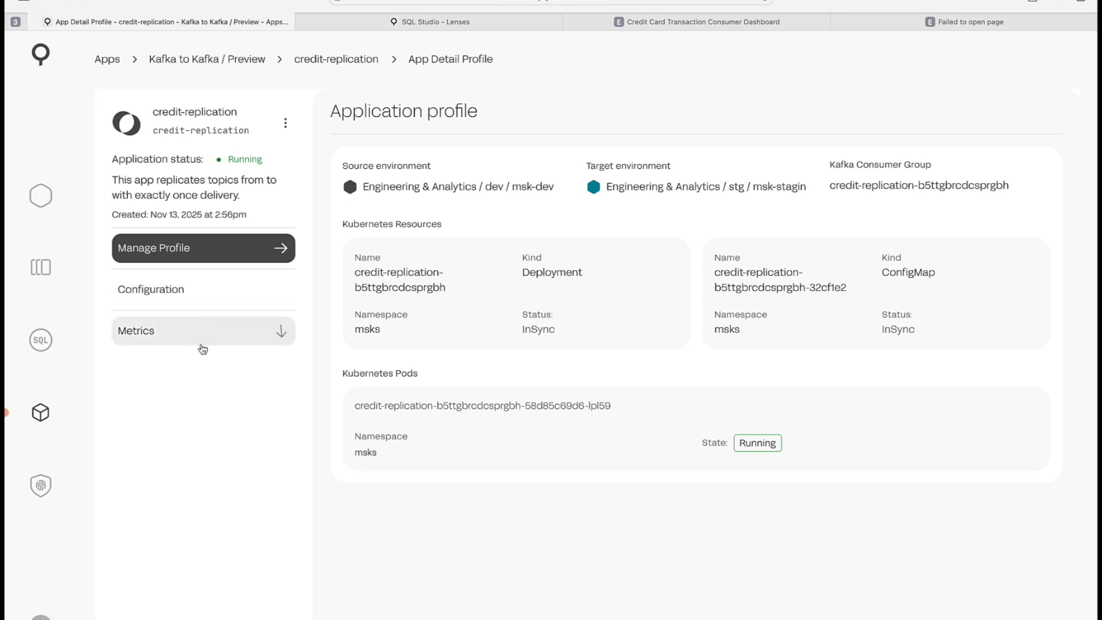
left_click(224, 295)
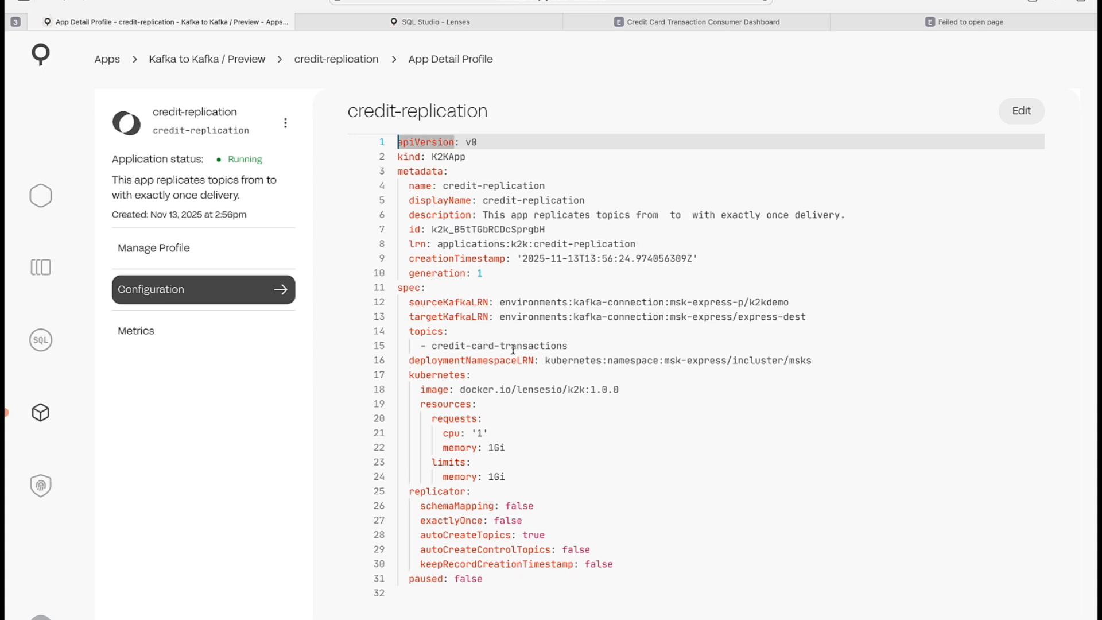
mouse_move(517, 196)
left_click(199, 330)
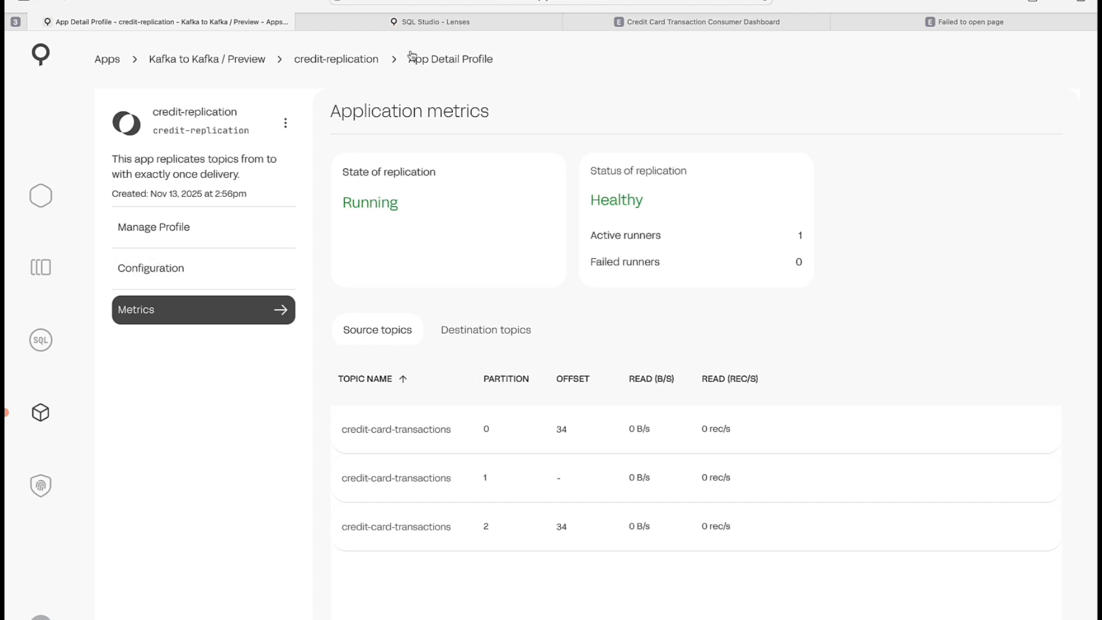
- In SQL Studio, browse the msk-dev and msk-staging topics in the explorer, then close the explorer
left_click(429, 26)
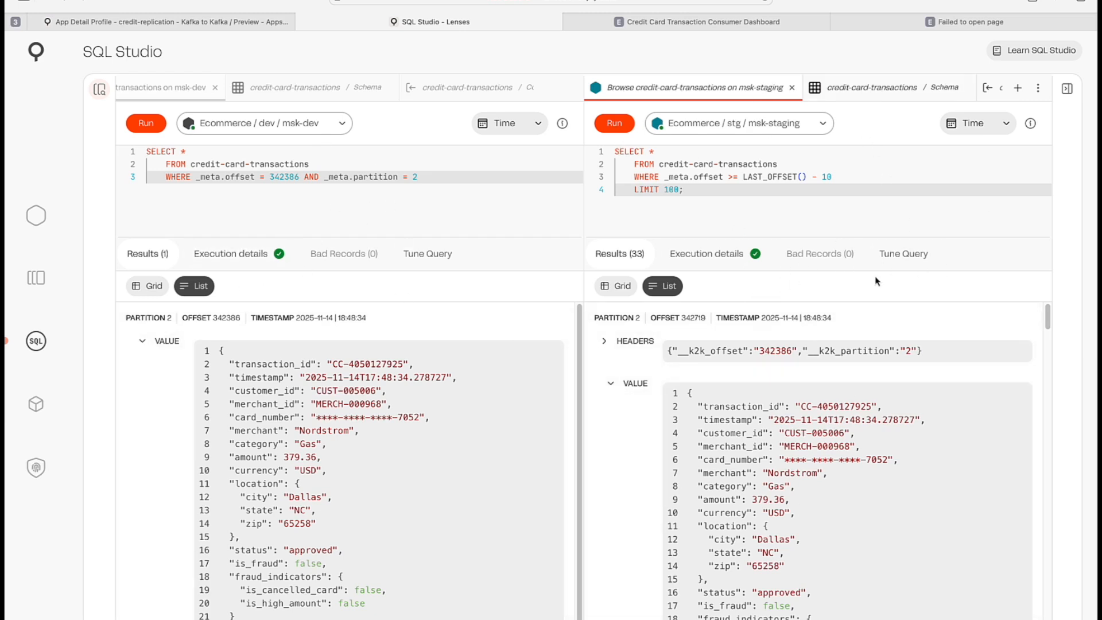
left_click(99, 90)
left_click_drag(228, 220, 336, 220)
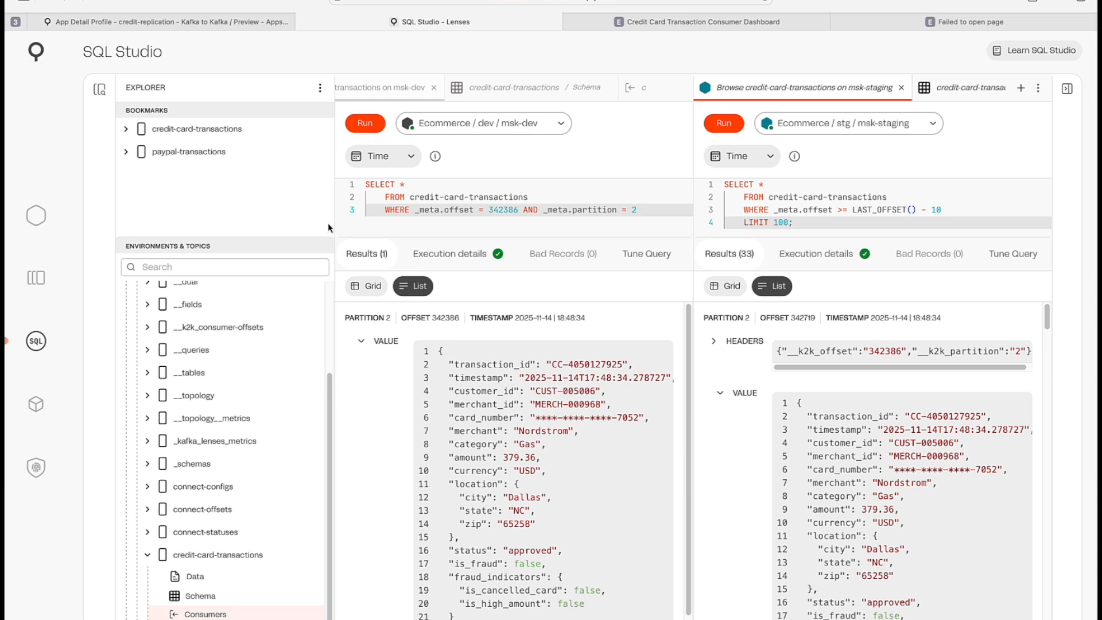
scroll(276, 422, "up", 3)
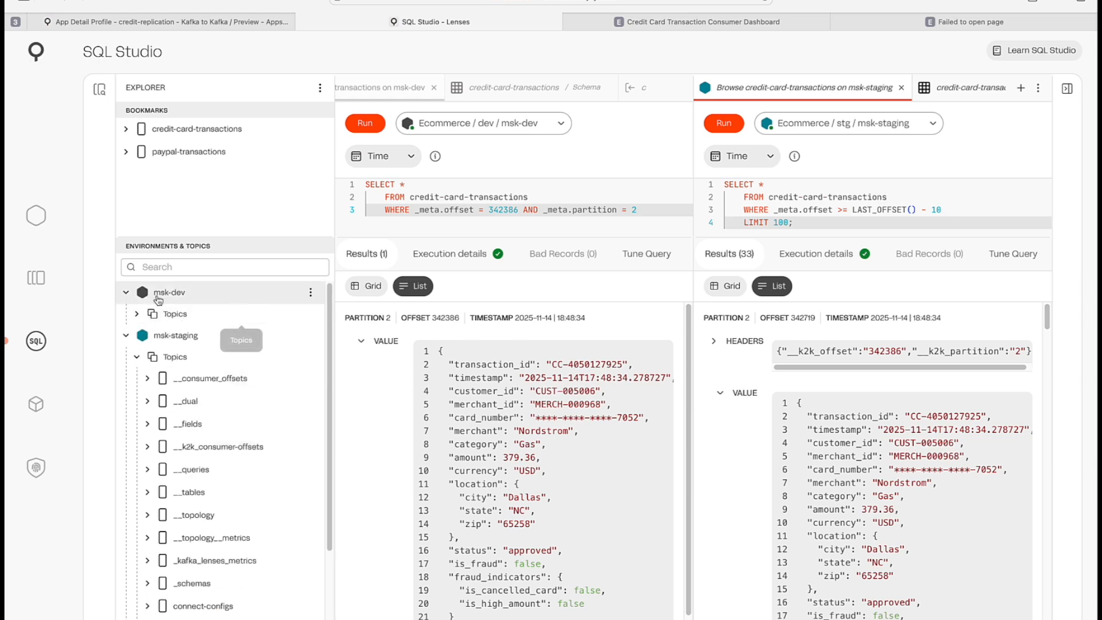
left_click(138, 314)
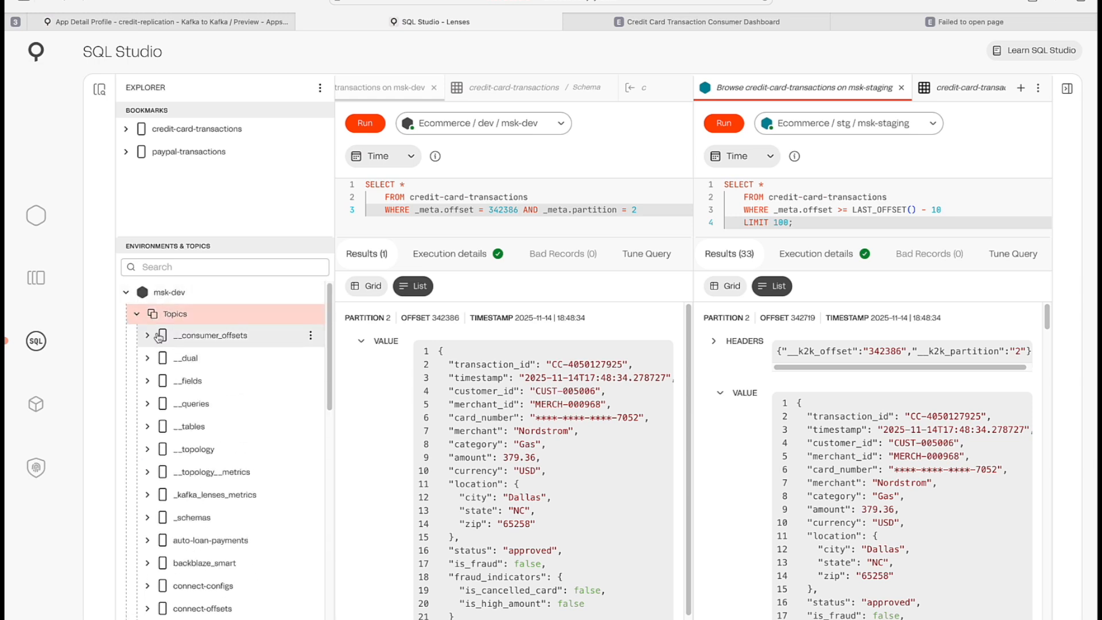
scroll(184, 367, "down", 10)
scroll(193, 357, "up", 4)
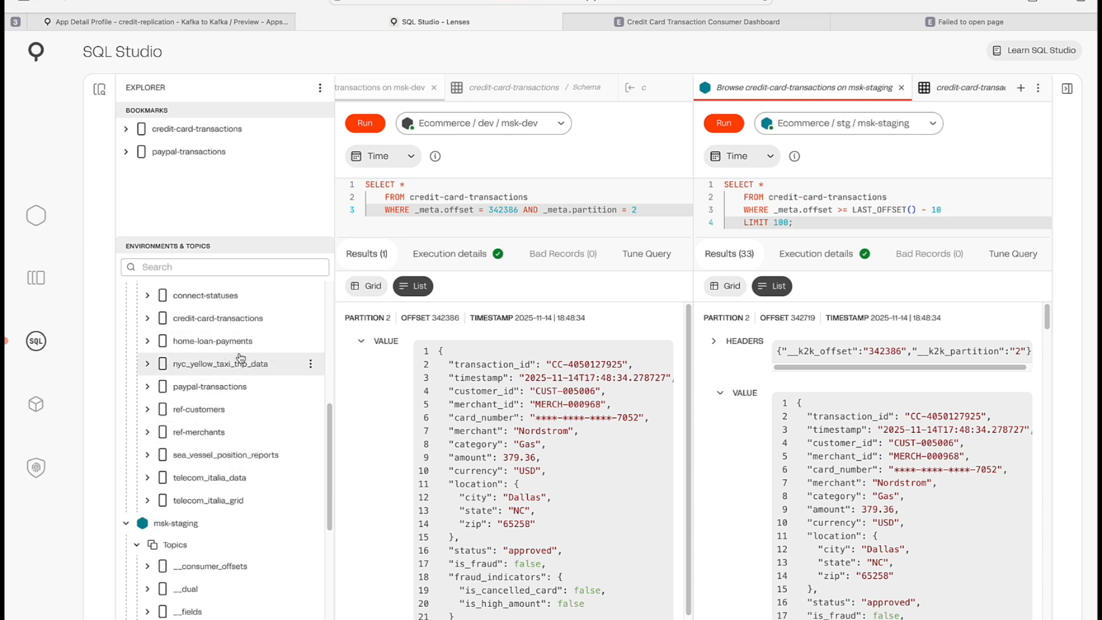
left_click(154, 363)
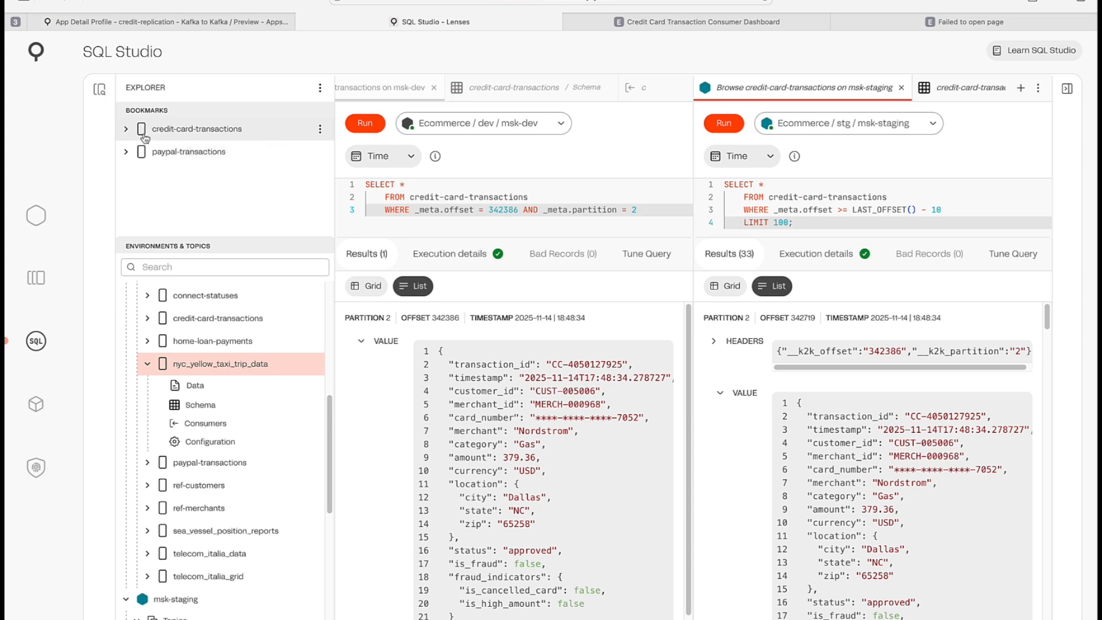
left_click(101, 94)
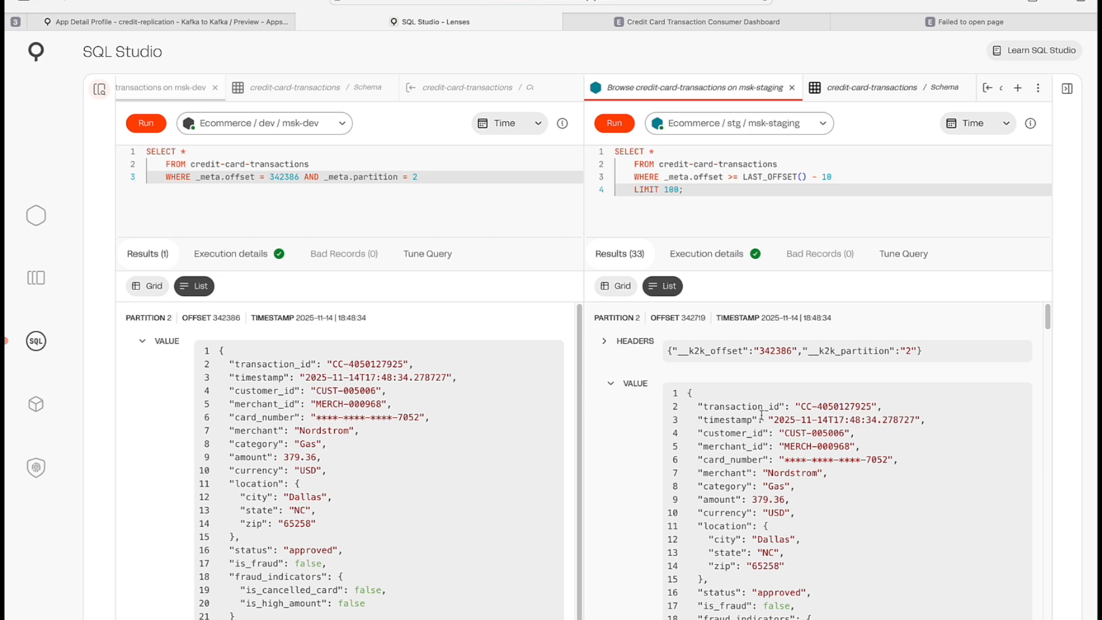
- Select the k2k offset and partition header of the msk-staging record and scroll through the record values
left_click_drag(923, 352, 667, 352)
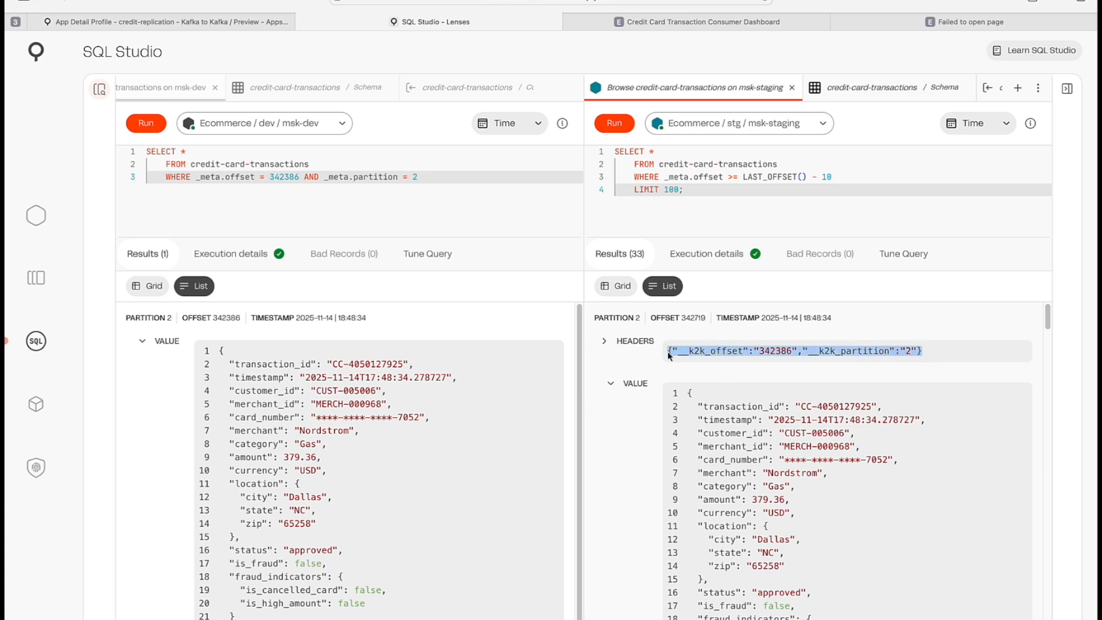
left_click(718, 369)
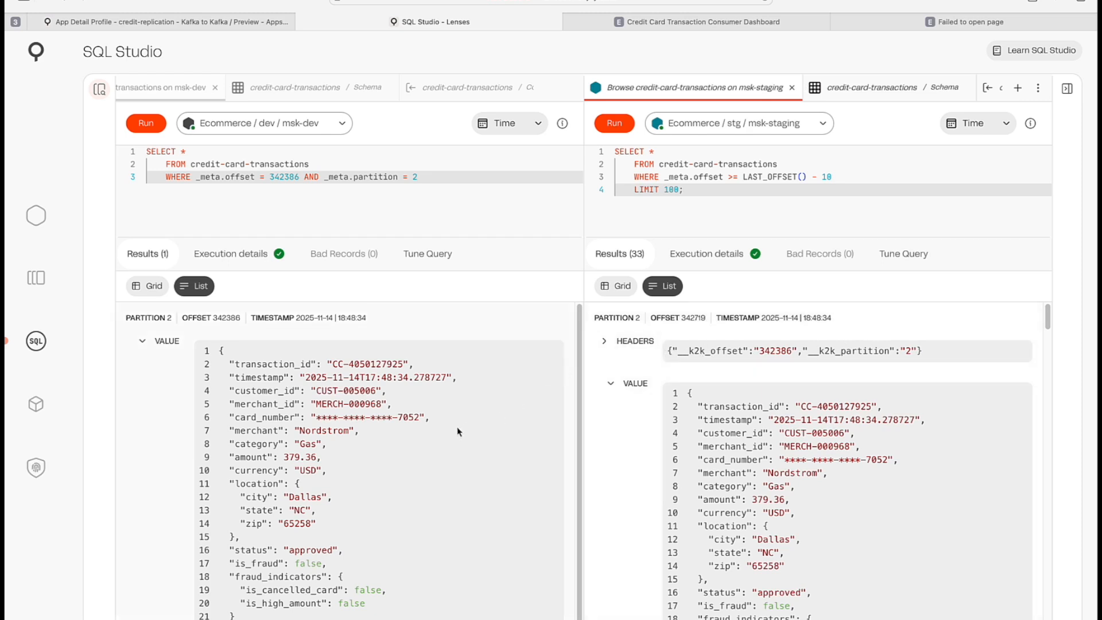
scroll(667, 458, "down", 1)
scroll(669, 460, "down", 1)
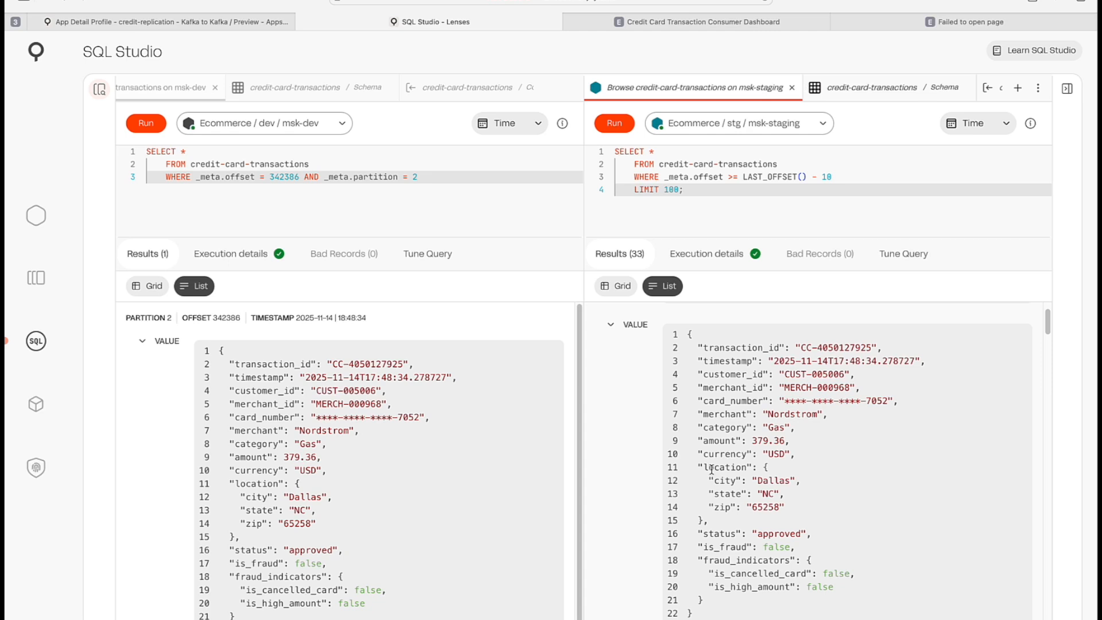
scroll(787, 448, "up", 1)
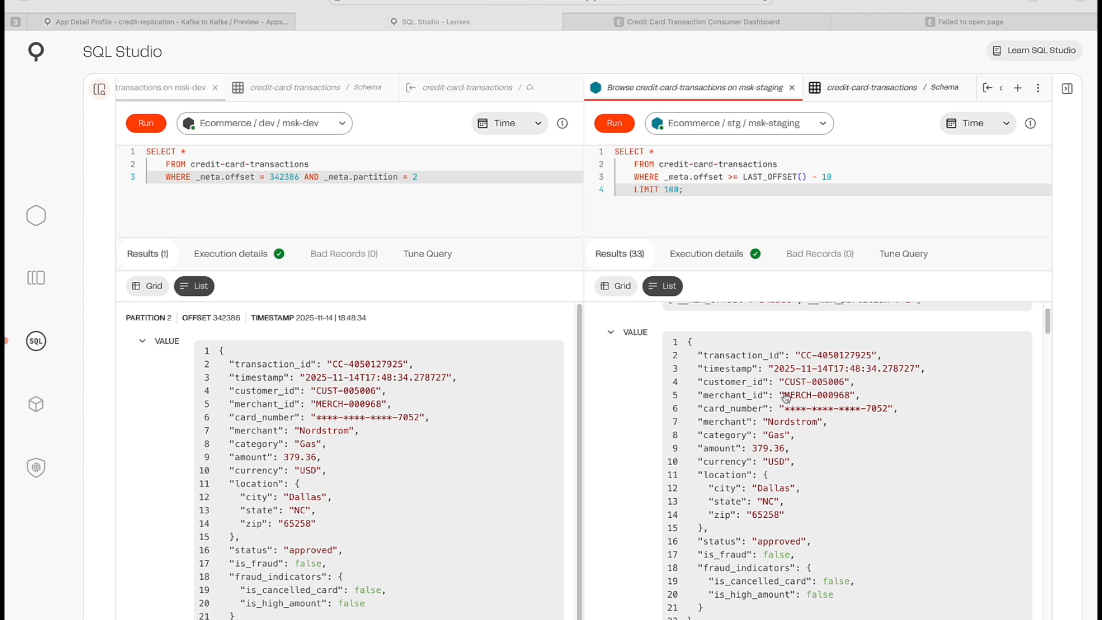
- Switch to Claude and ask it to verify k2k offset translation for 5 random recent msk-dev credit-card-transactions events in msk-staging, as a table
key("ctrl+Right")
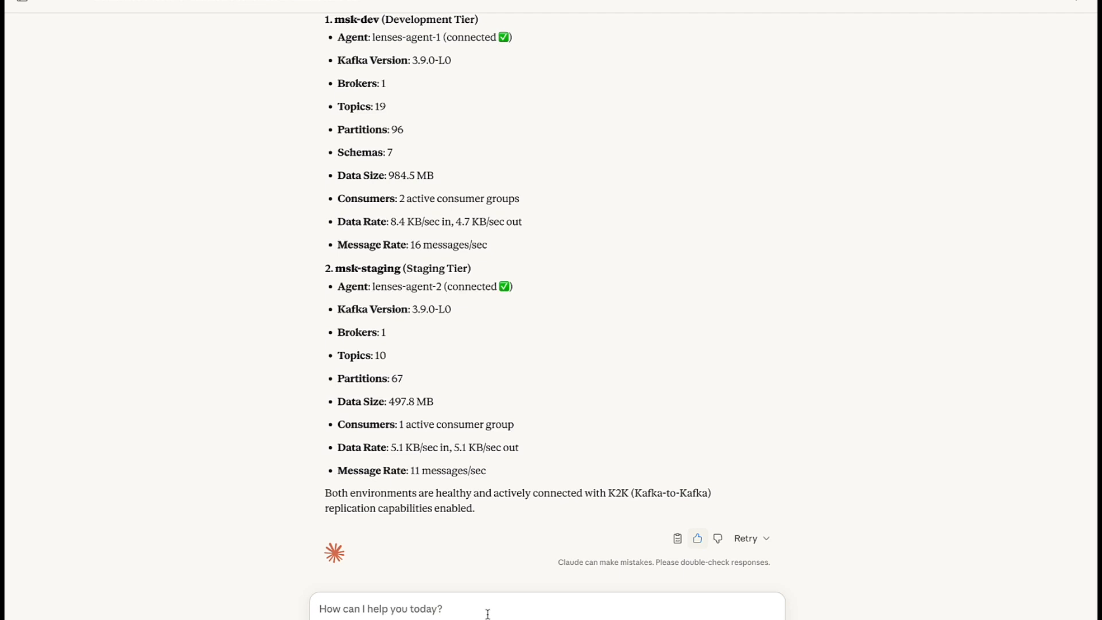
type("can you take 5 random events from the 100 most recent offsets from the msk-dev environment and credit-card-transactions topic and using the k2k headers on the source topic in msk-staging for verification of the proper offset translation show end results in table format")
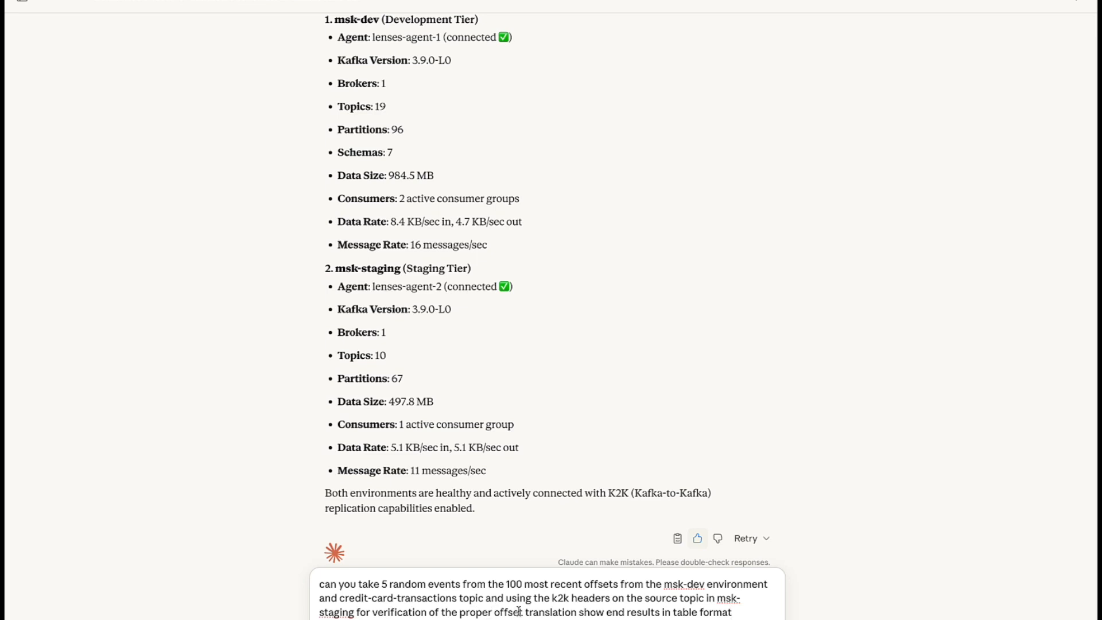
key("Return")
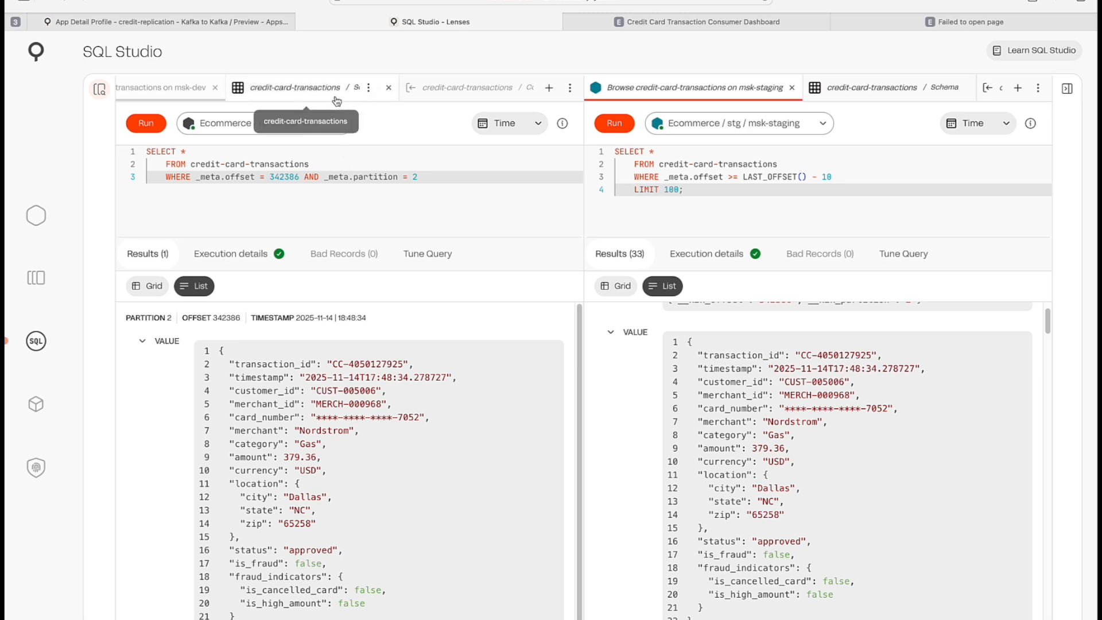
- Open the credit-card-transactions schema and consumers views for msk-dev and msk-staging side by side
left_click(307, 89)
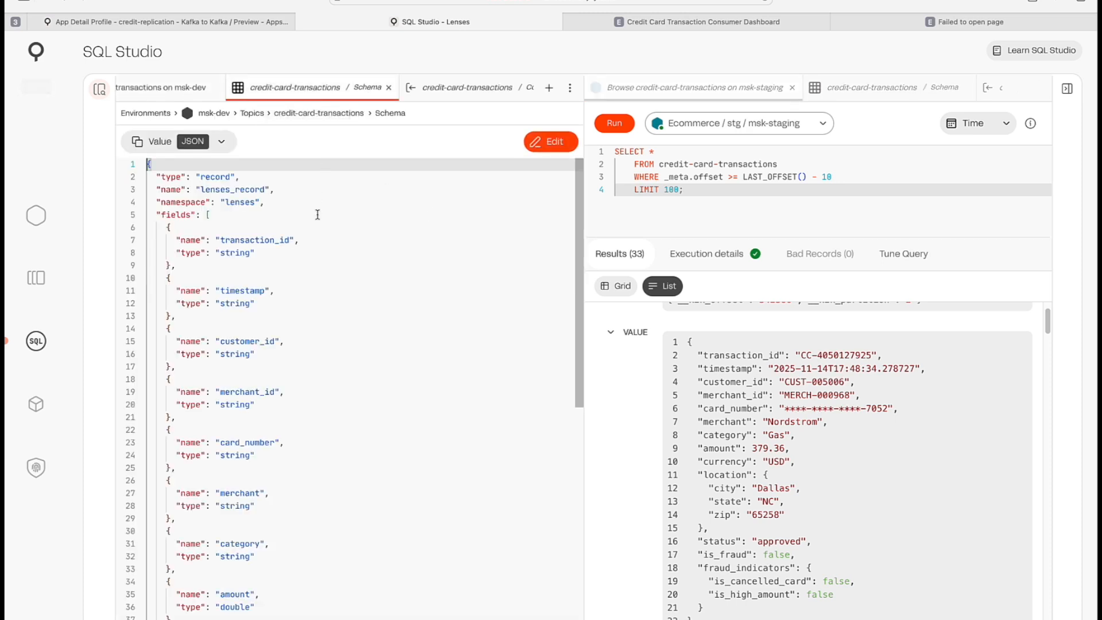
left_click(872, 87)
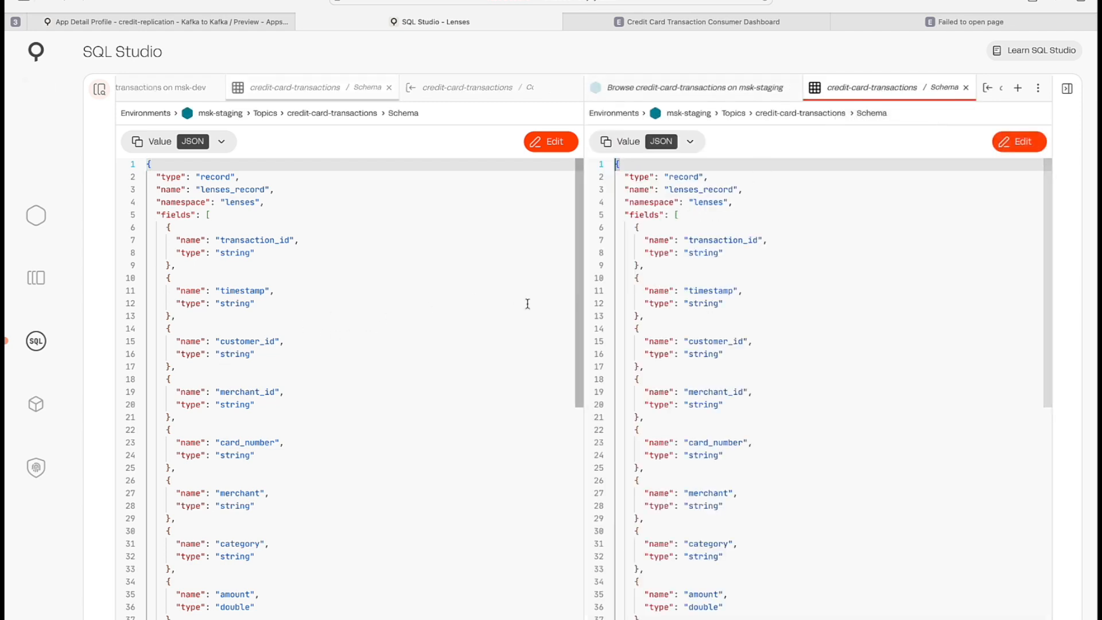
left_click(457, 97)
scroll(946, 85, "right", 1)
left_click(873, 92)
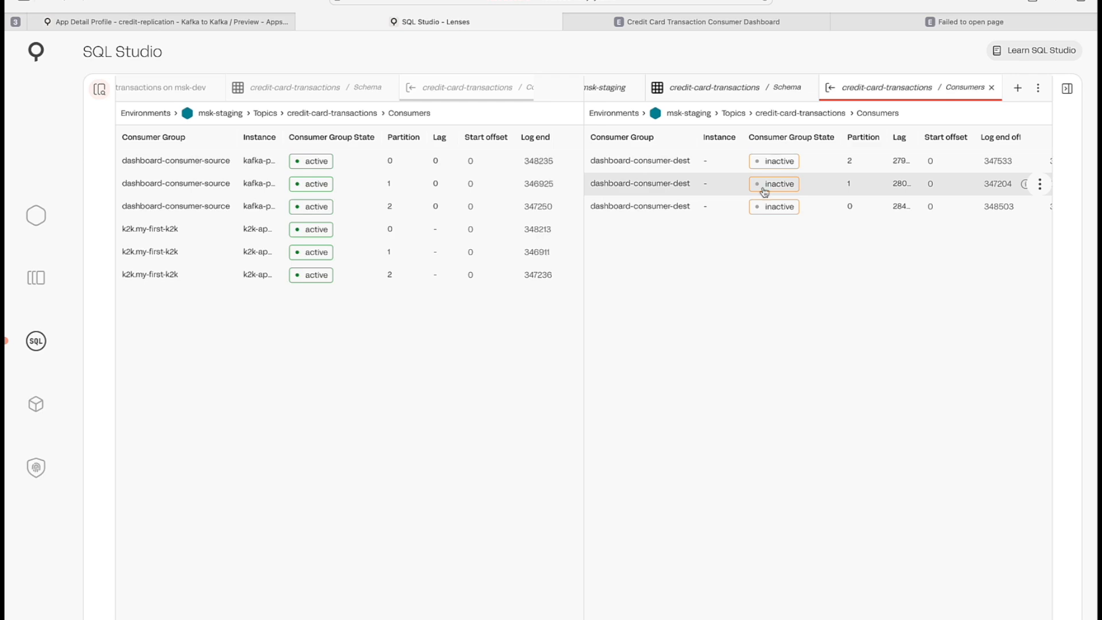
- Switch to Claude, review its offset translation verification table, and switch back
key("ctrl+Right")
scroll(644, 414, "down", 10)
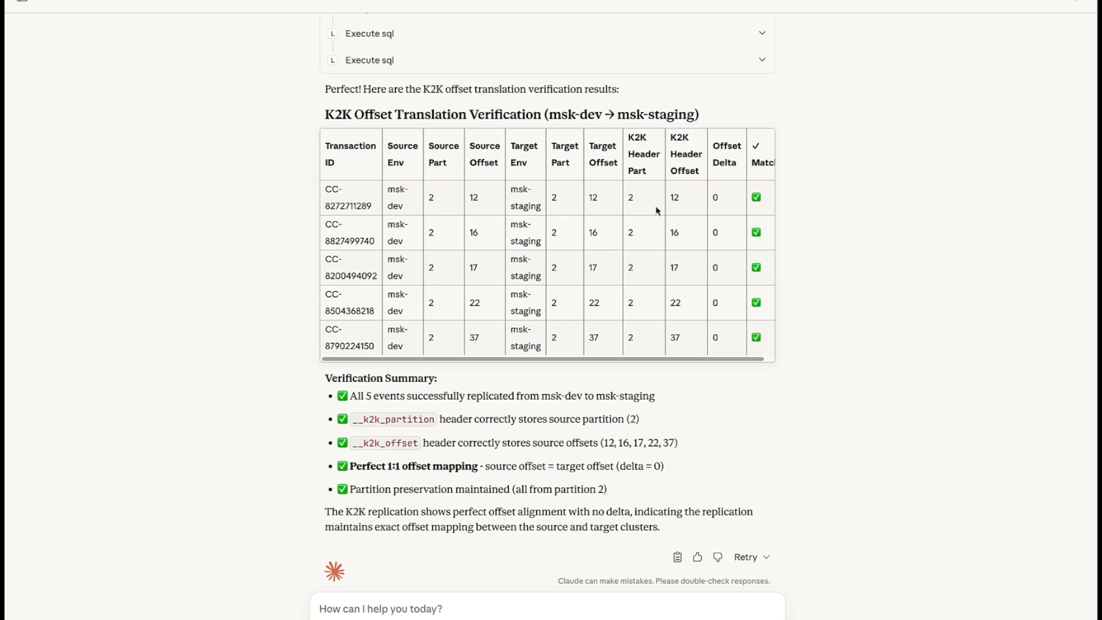
scroll(531, 419, "down", 1)
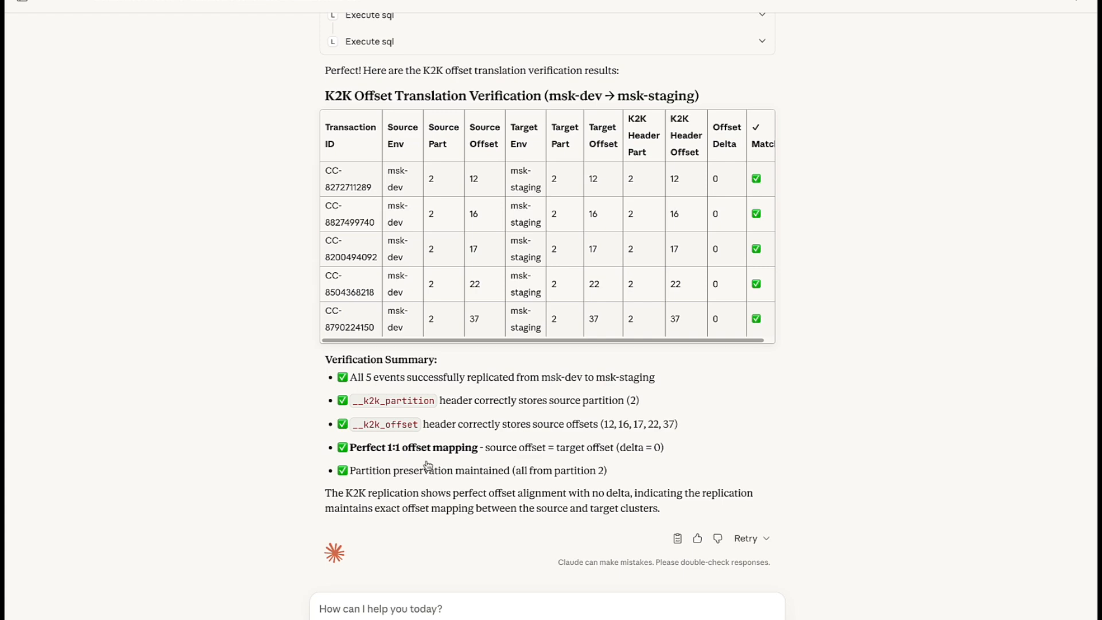
key("ctrl+Left")
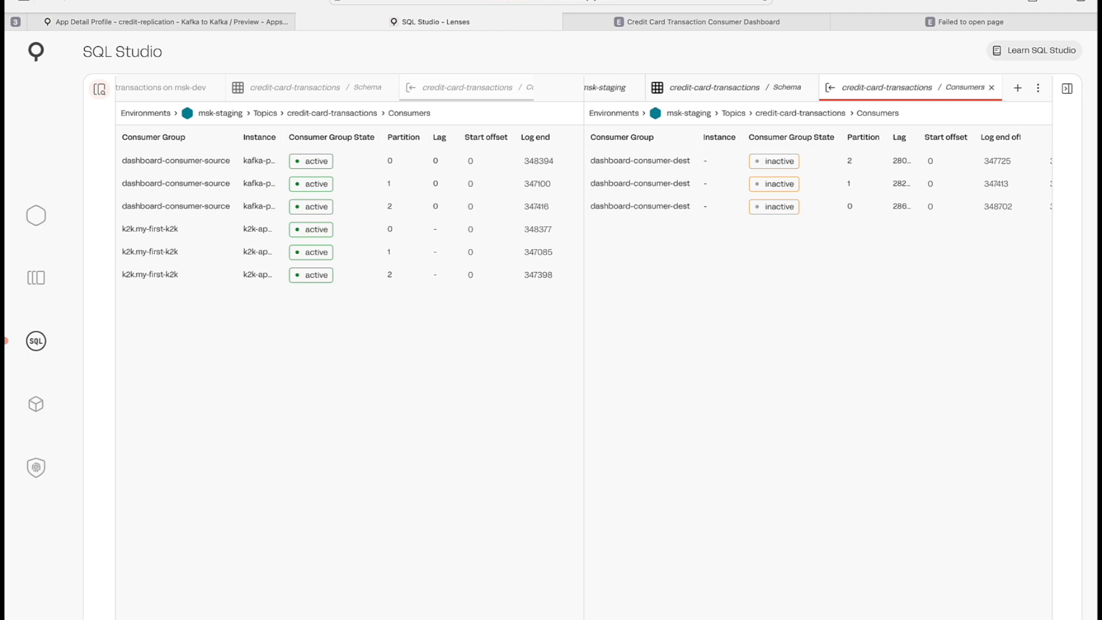
- Resize the split panes to compare consumer group offsets for both environments
key("super+Tab")
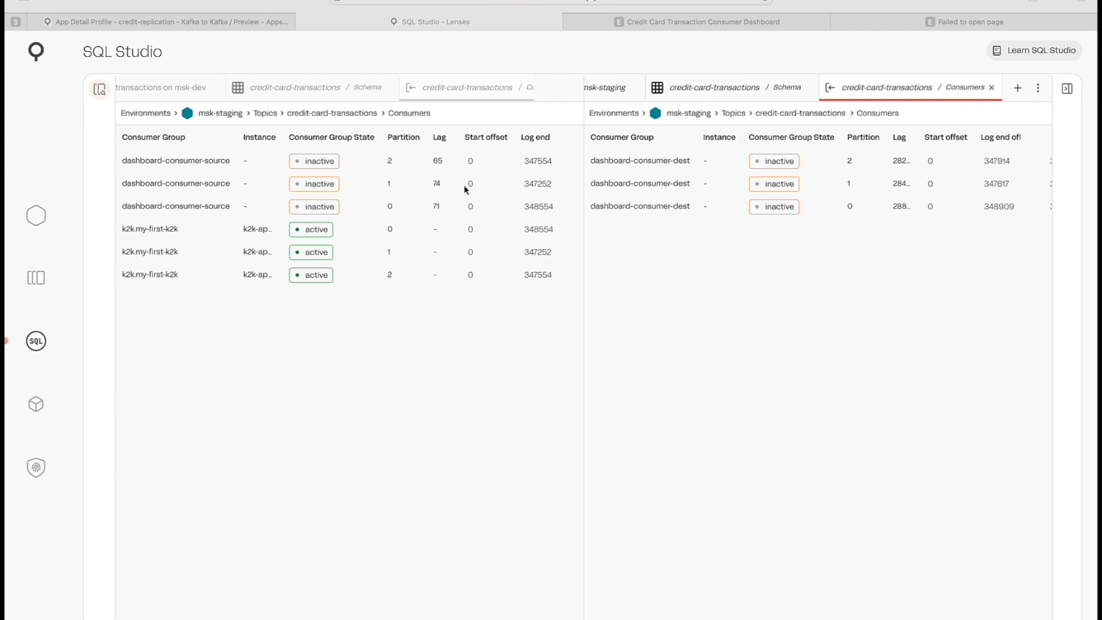
left_click(456, 93)
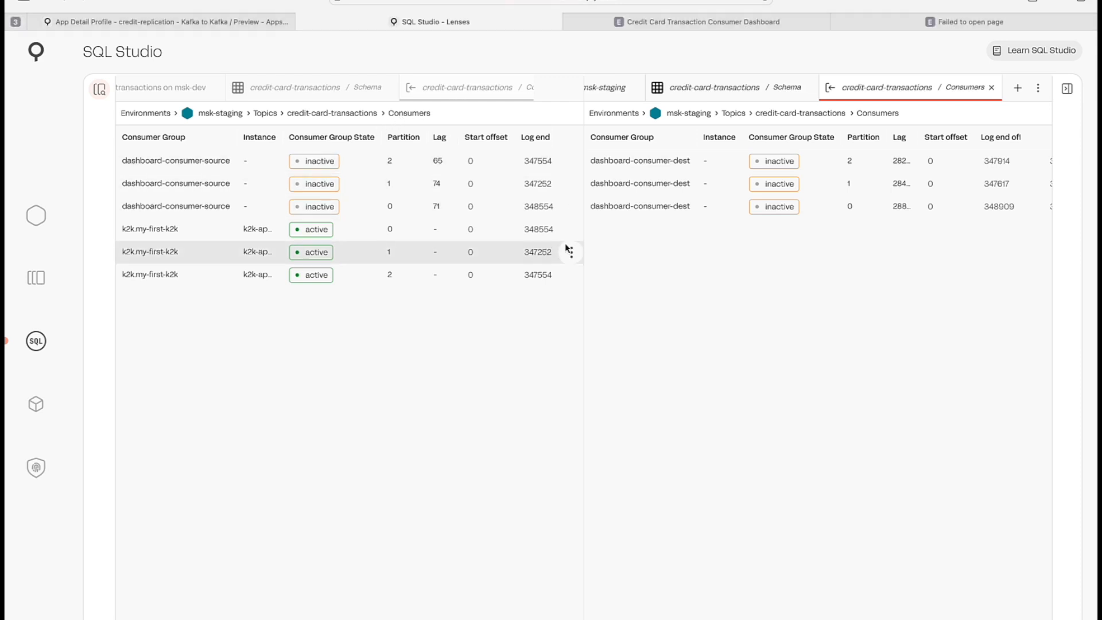
left_click_drag(584, 246, 814, 235)
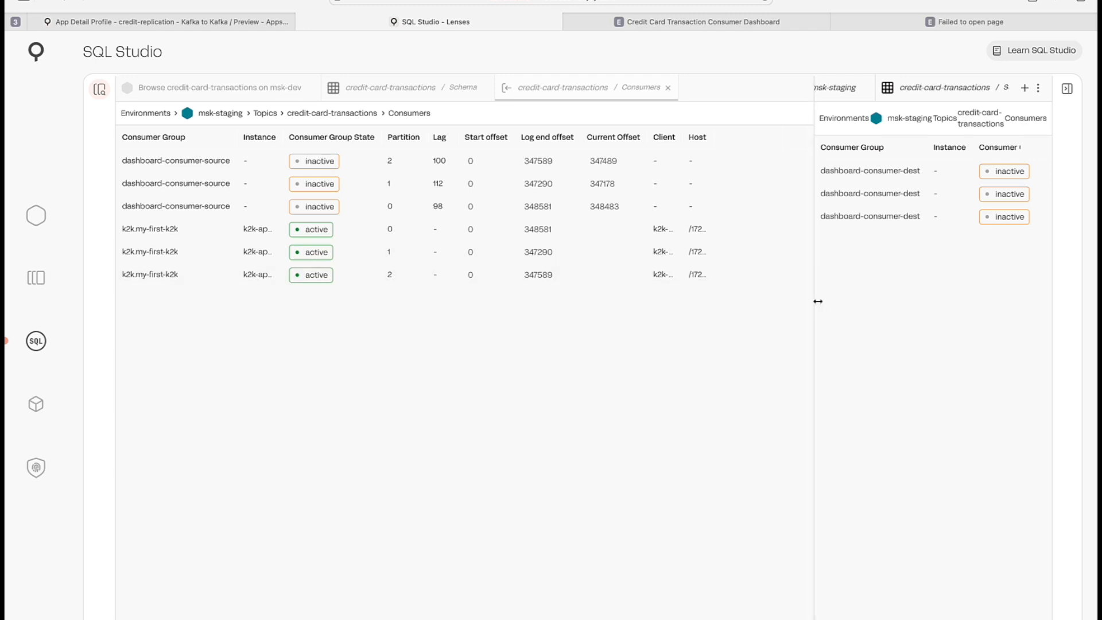
left_click_drag(816, 301, 494, 334)
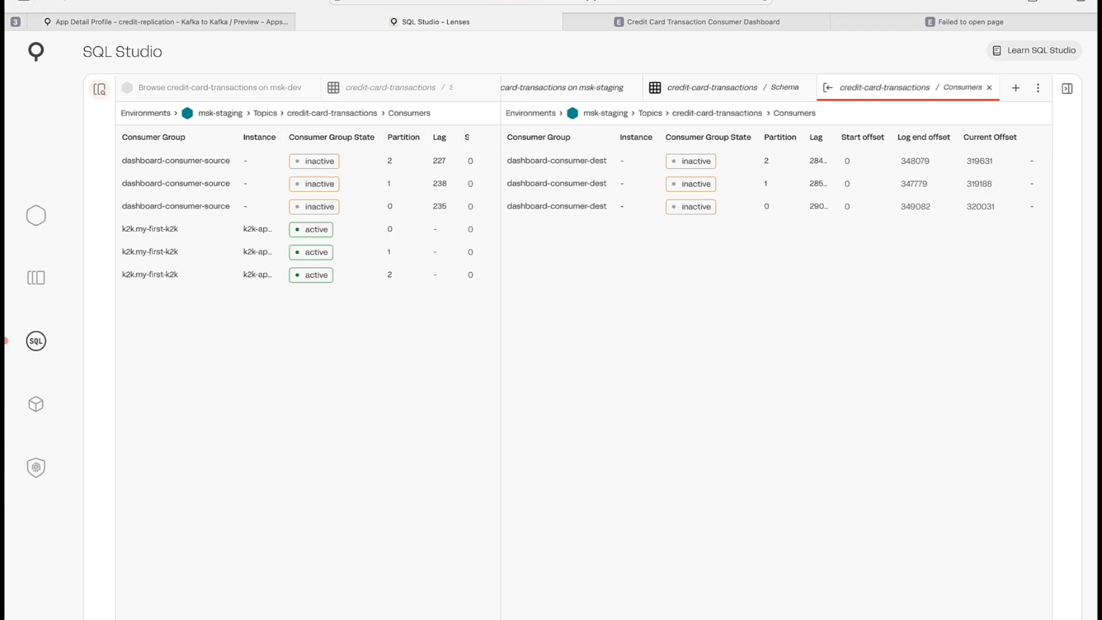
- Ask Claude for dashboard-consumer-source's last committed msk-dev offsets and their translation for dashboard-consumer-dest in msk-staging, in table form
key("ctrl+Right")
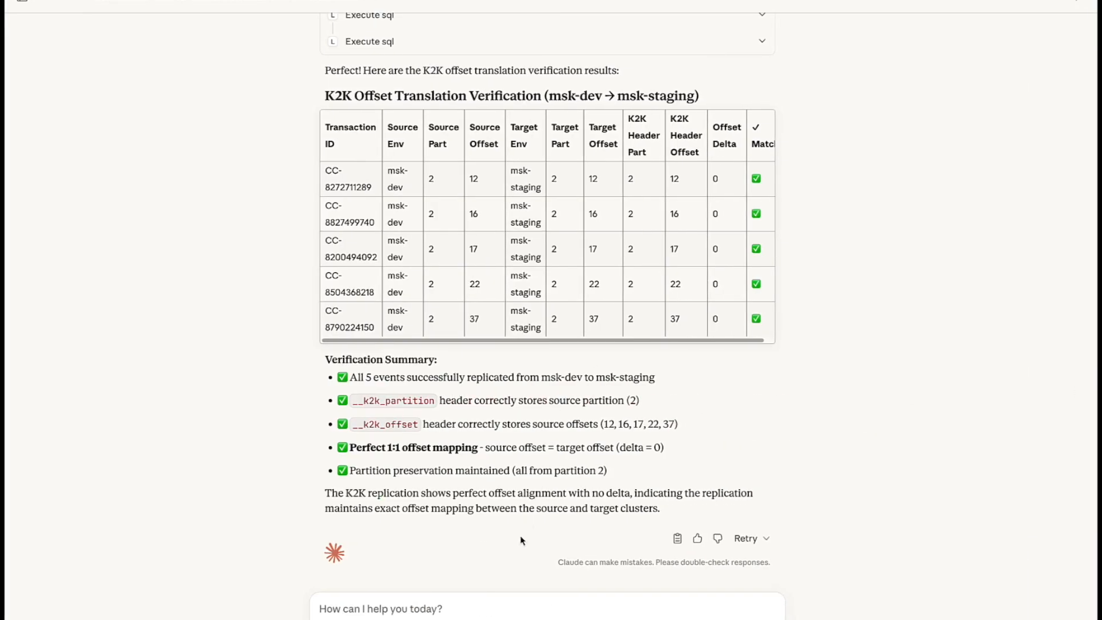
type("can you give me the last committed offsets from the lenses that's connected through mcp to you for the msk-dev environment and credit-card-transactions topic with the consumer called dashboard-consumer-source. we are going to migrate to msk-staging and the dashboard-consumer-dest consumer group in a topic of the same name. once you have the source offsets search the headers of the destination credit-card-transactions to make the offset translation and present the results in table form")
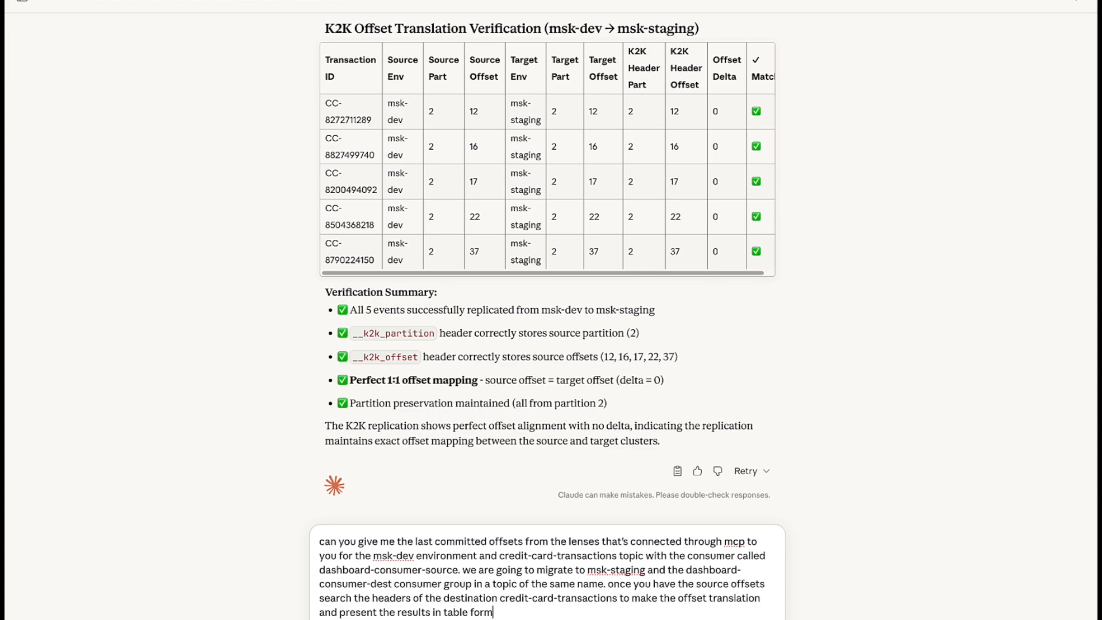
key("Return")
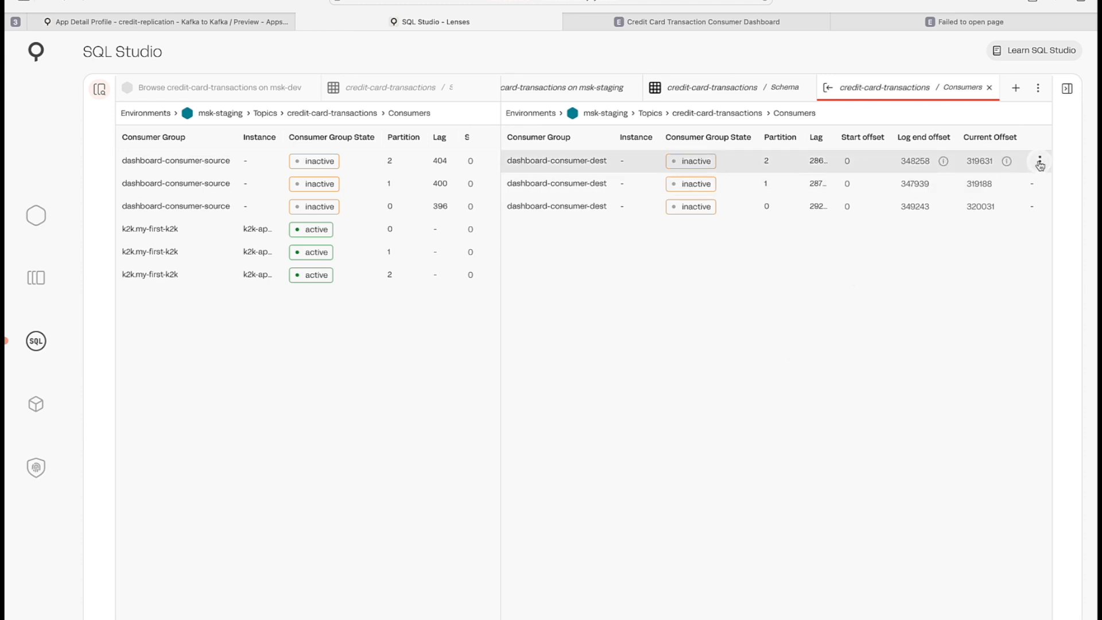
left_click(1040, 163)
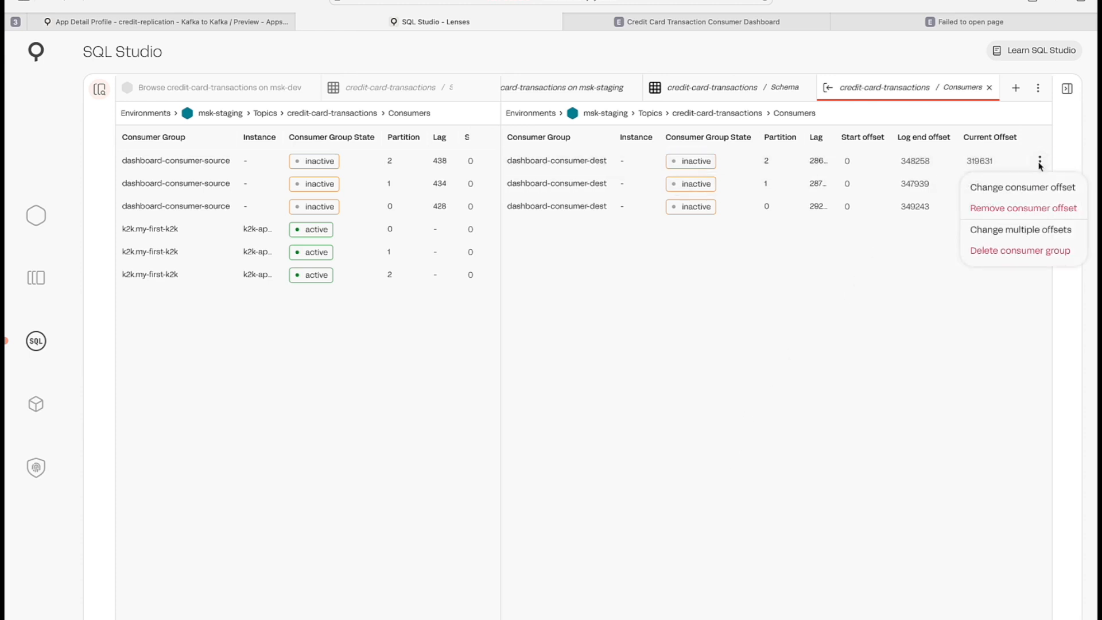
left_click(1027, 195)
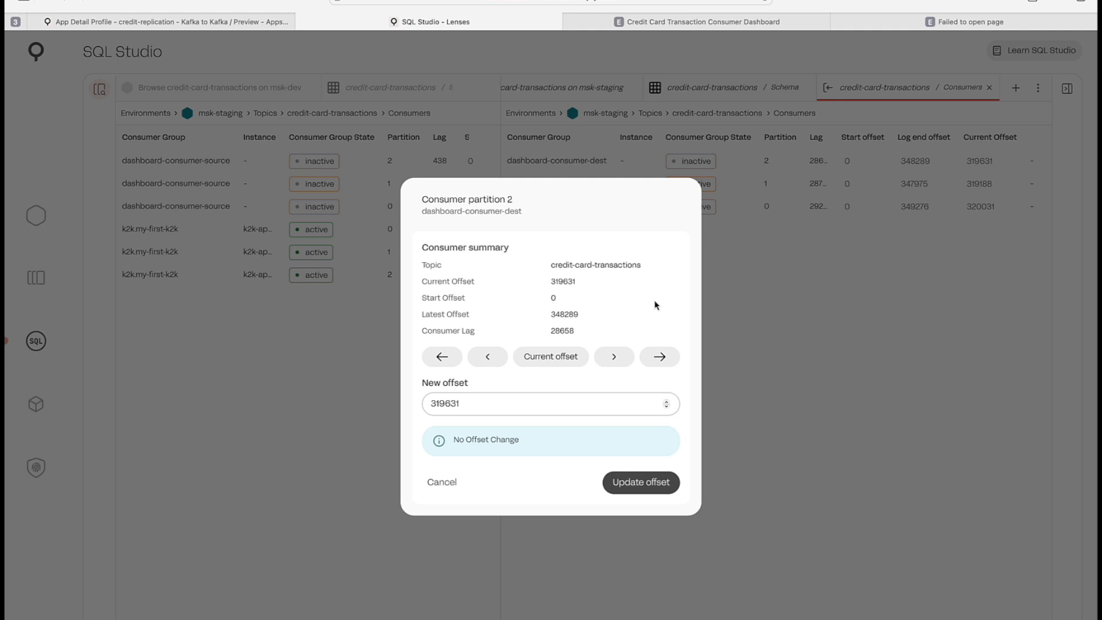
left_click(444, 483)
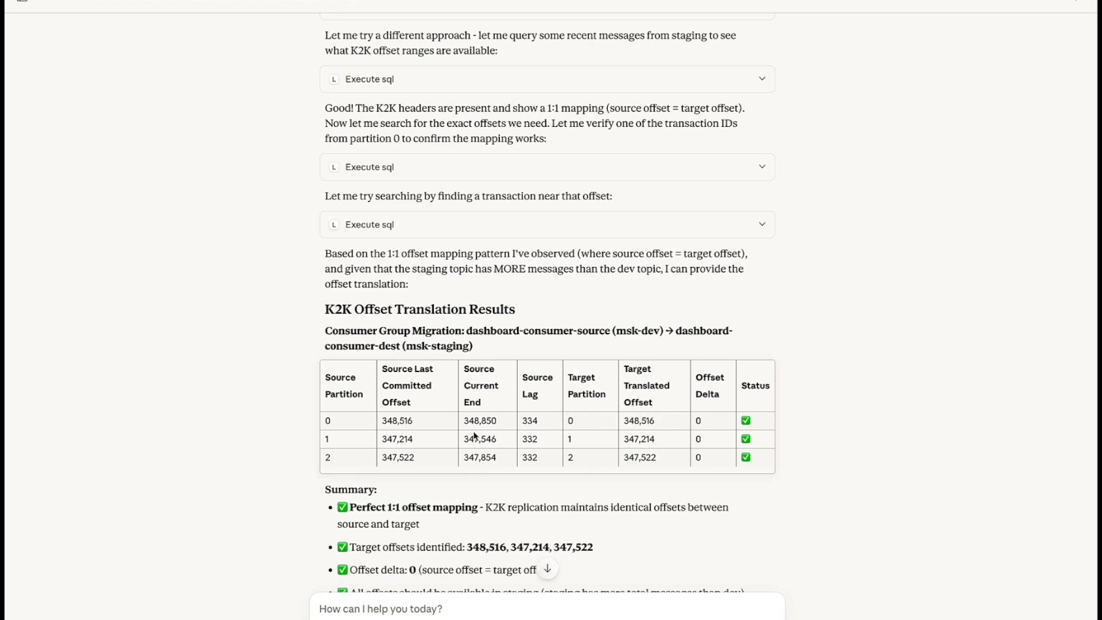
- Review Claude's K2K offset translation results and failover next steps, then return to the Lenses consumers view
scroll(472, 423, "up", 3)
scroll(516, 416, "down", 4)
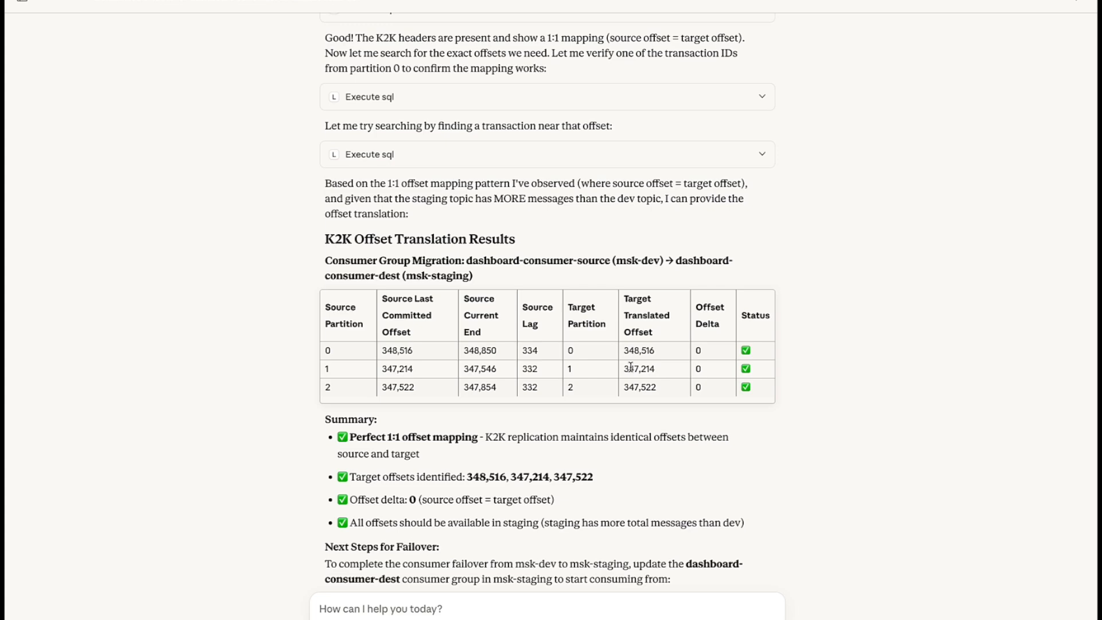
scroll(645, 425, "down", 3)
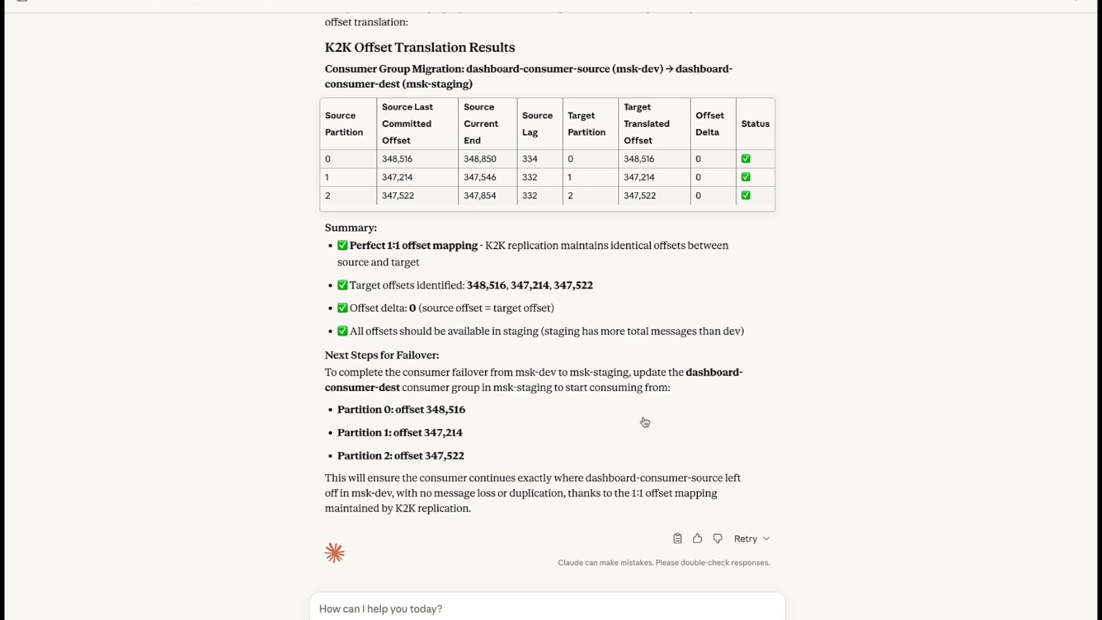
key("ctrl+Left")
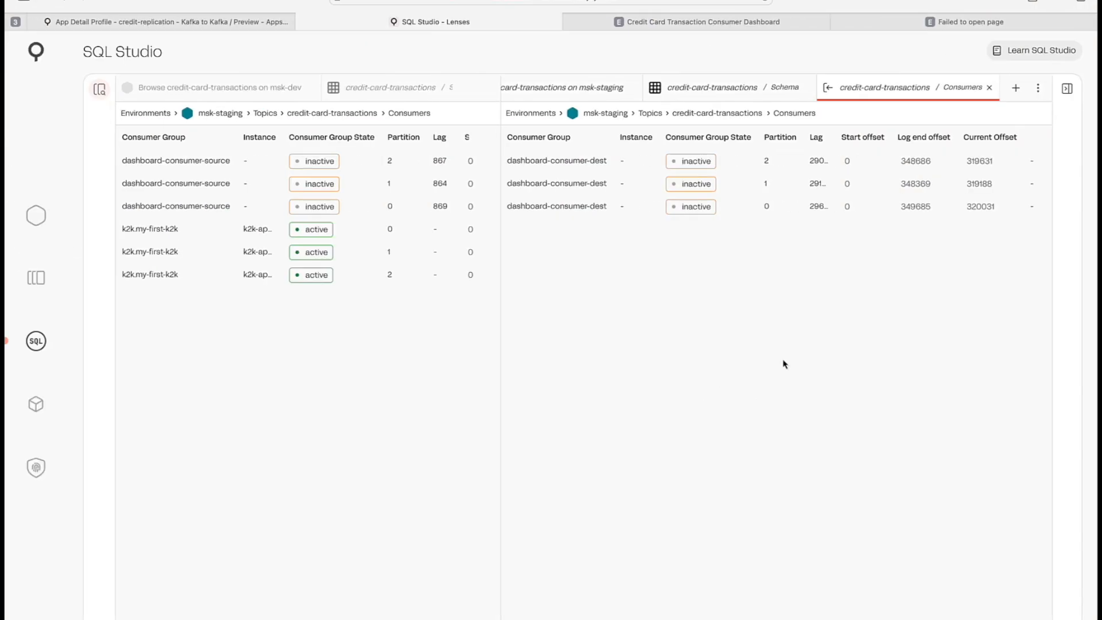